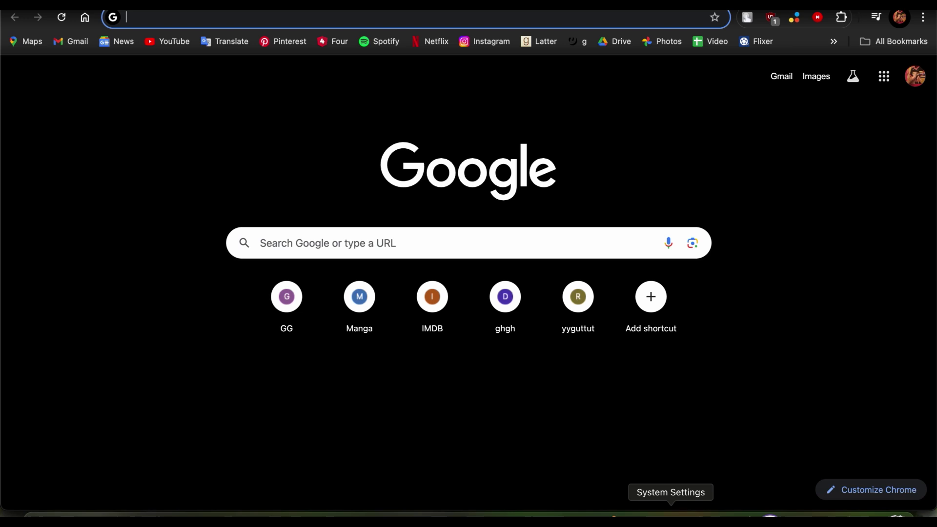
Launch System Settings from the Dock and go to the Accessibility page
{"action": "left_click", "coordinate": [670, 517]}
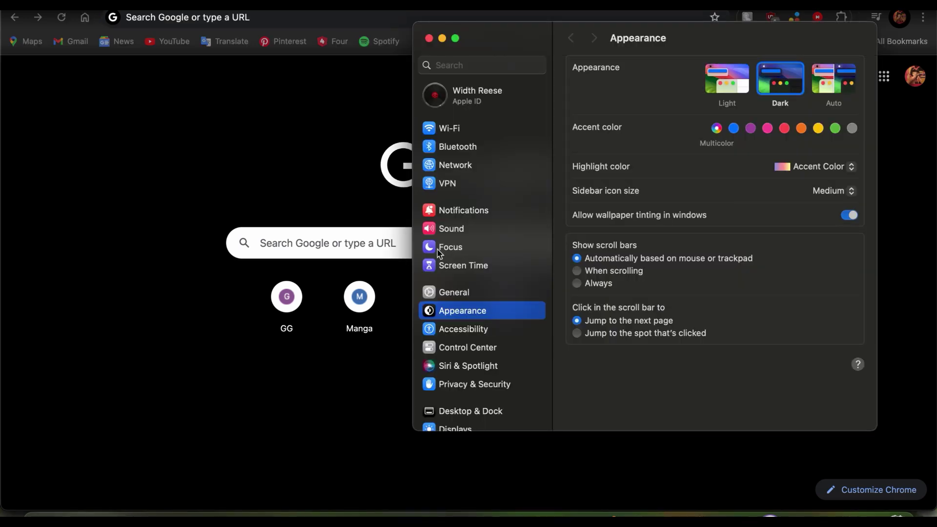
{"action": "scroll", "coordinate": [465, 209], "scroll_direction": "up", "scroll_amount": 2}
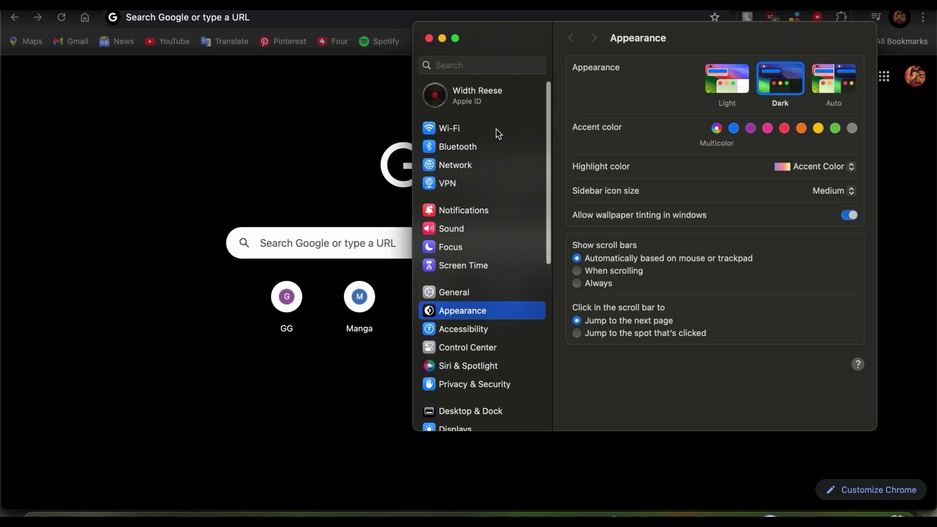
{"action": "scroll", "coordinate": [466, 163], "scroll_direction": "down", "scroll_amount": 5}
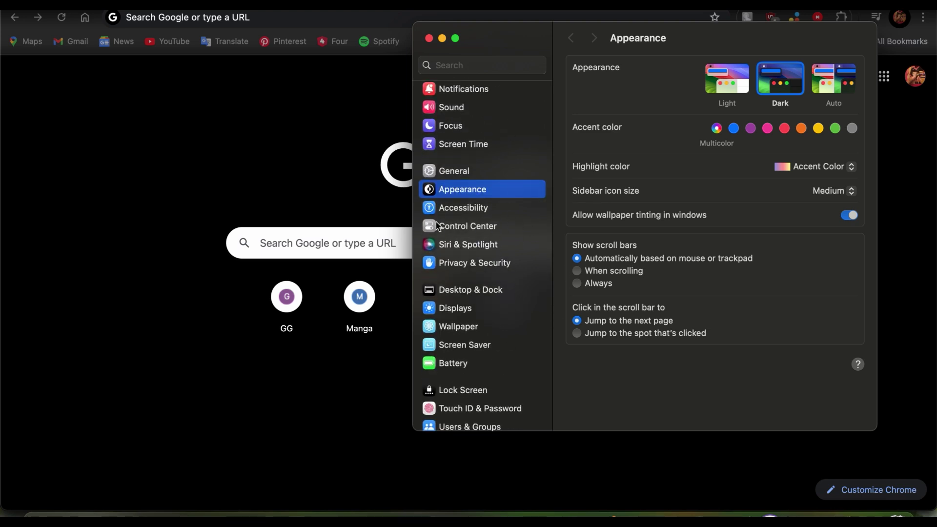
{"action": "left_click", "coordinate": [474, 209]}
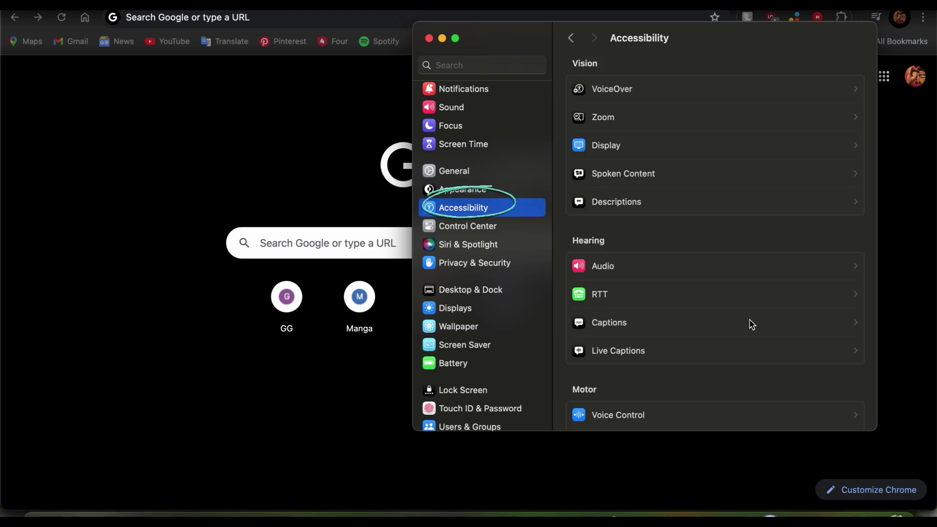
{"action": "scroll", "coordinate": [748, 184], "scroll_direction": "down", "scroll_amount": 10}
{"action": "scroll", "coordinate": [748, 184], "scroll_direction": "up", "scroll_amount": 10}
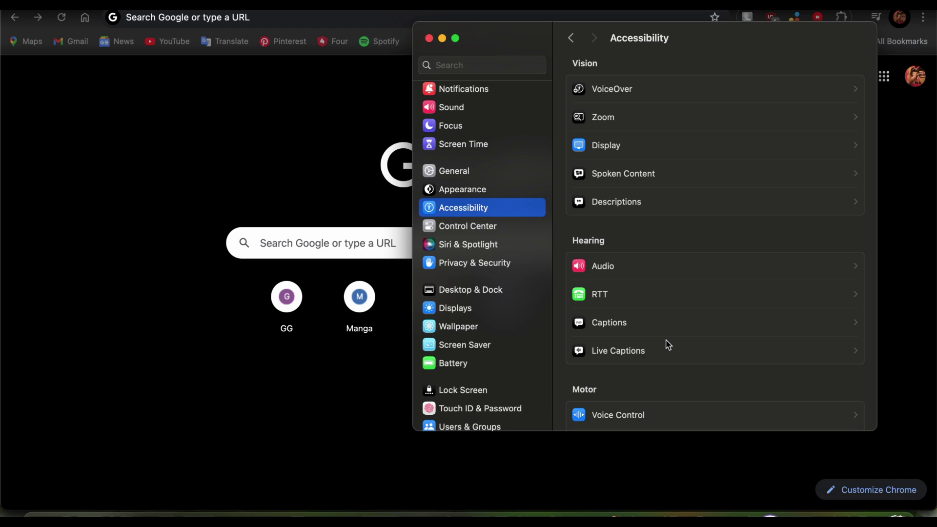
{"action": "scroll", "coordinate": [666, 344], "scroll_direction": "down", "scroll_amount": 2}
{"action": "scroll", "coordinate": [711, 341], "scroll_direction": "down", "scroll_amount": 5}
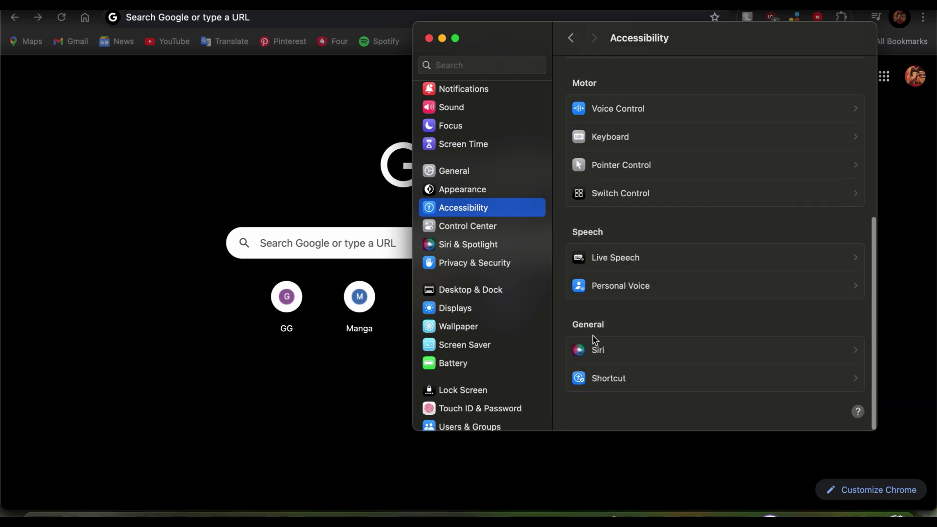
{"action": "scroll", "coordinate": [622, 192], "scroll_direction": "up", "scroll_amount": 3}
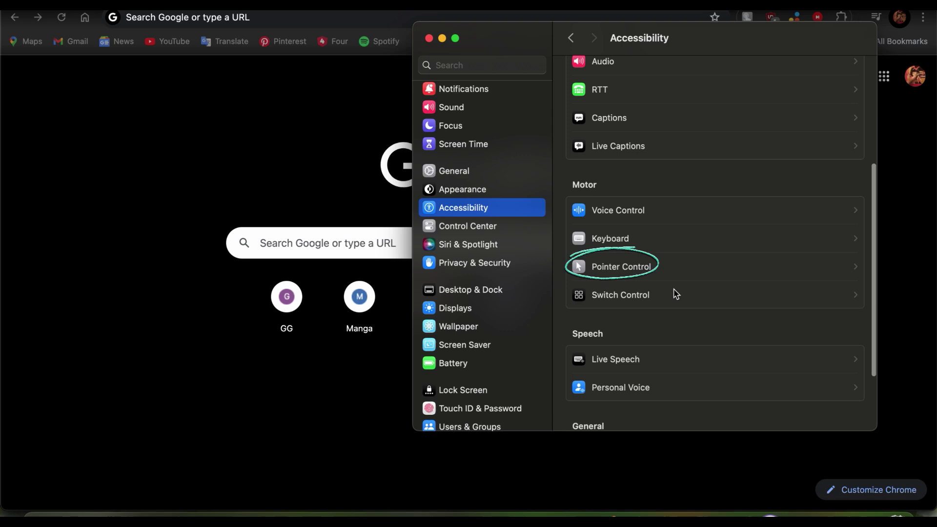
Show the Pointer Control settings under Motor in Accessibility
{"action": "left_click", "coordinate": [675, 271]}
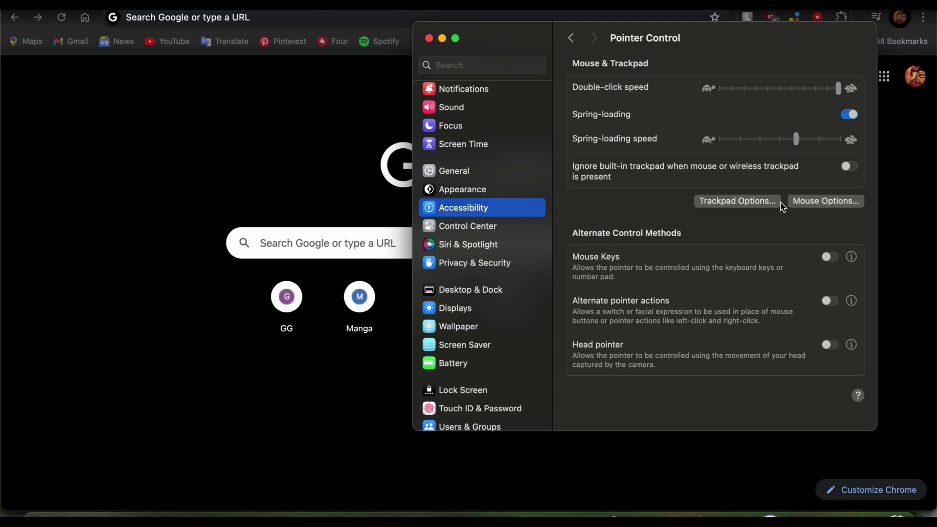
In Trackpad Options, keep the dragging style set to Without Drag Lock
{"action": "left_click", "coordinate": [736, 202]}
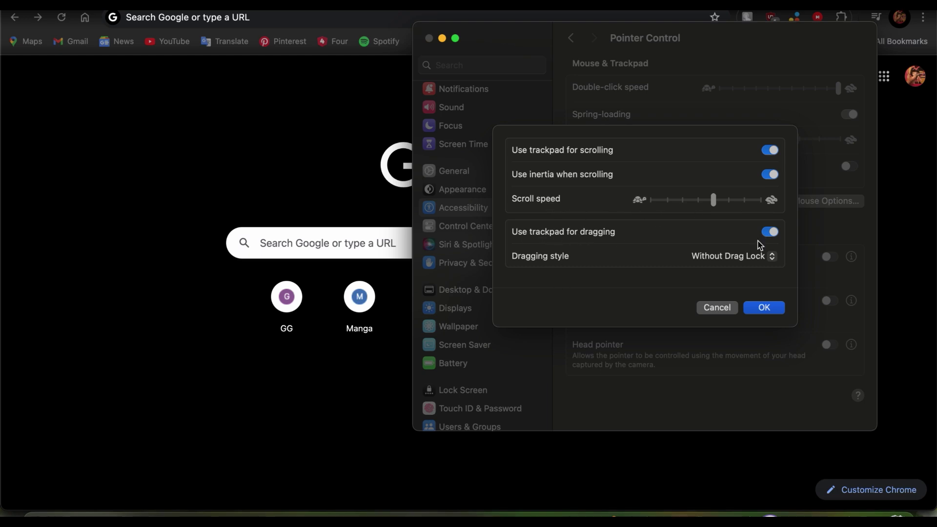
{"action": "left_click", "coordinate": [775, 257]}
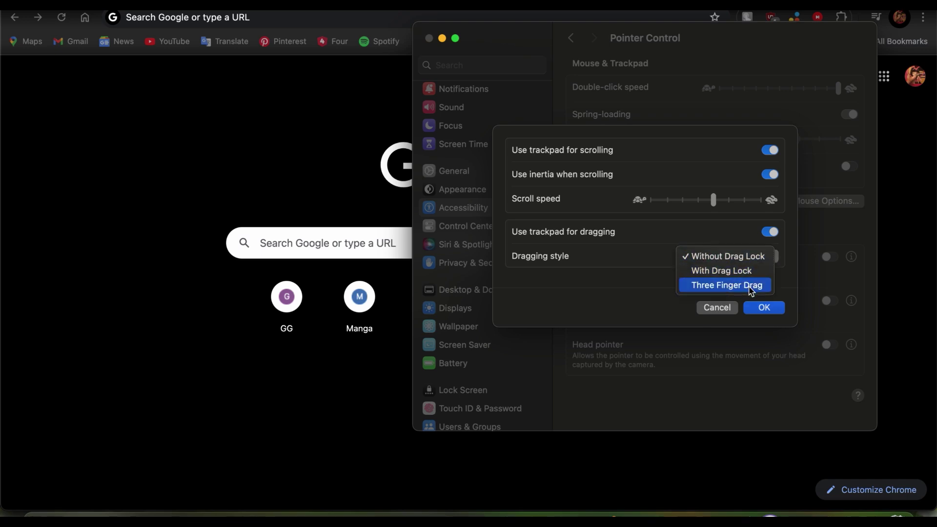
{"action": "left_click", "coordinate": [568, 267]}
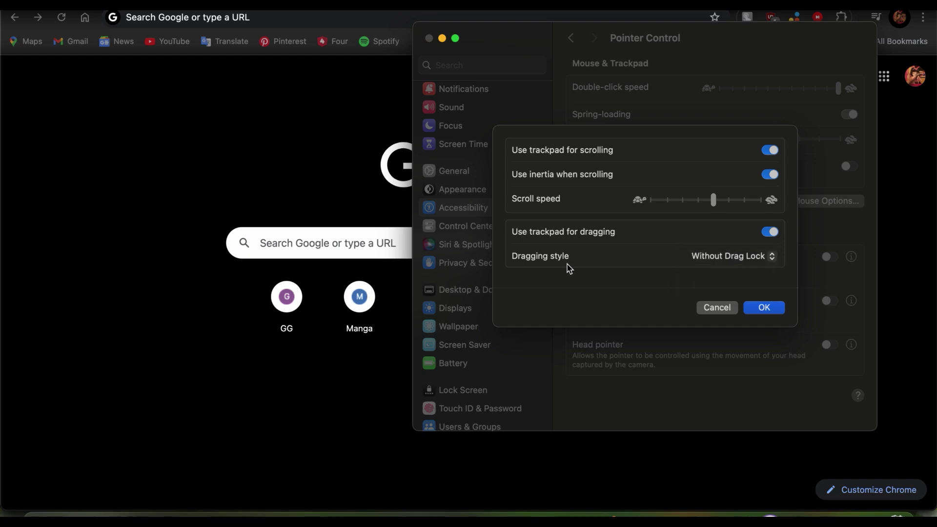
{"action": "left_click", "coordinate": [768, 309]}
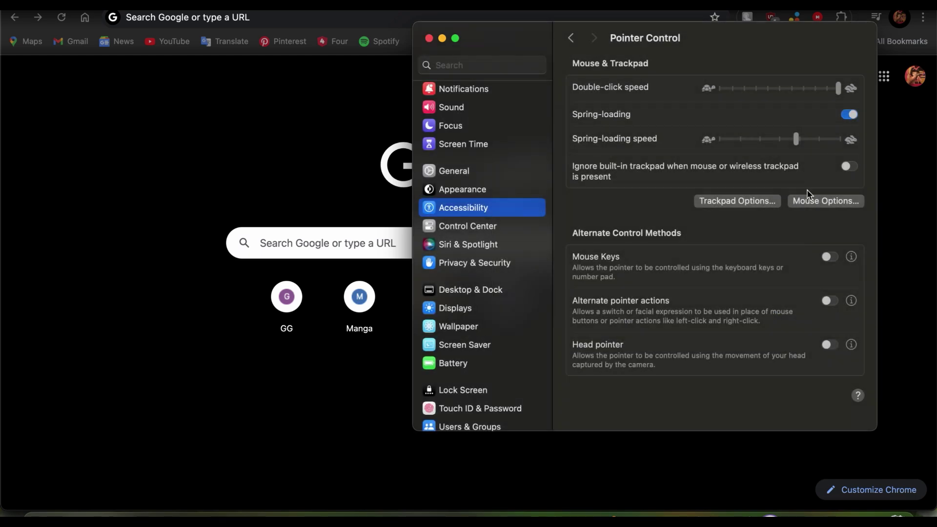
{"action": "left_click", "coordinate": [832, 202]}
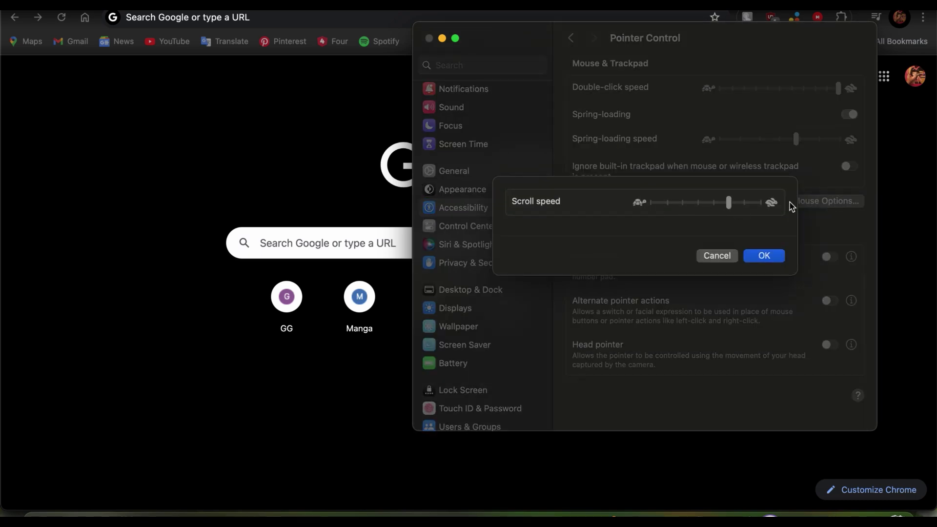
{"action": "left_click", "coordinate": [717, 256]}
{"action": "left_click", "coordinate": [763, 255]}
{"action": "left_click", "coordinate": [828, 200]}
{"action": "left_click", "coordinate": [763, 256]}
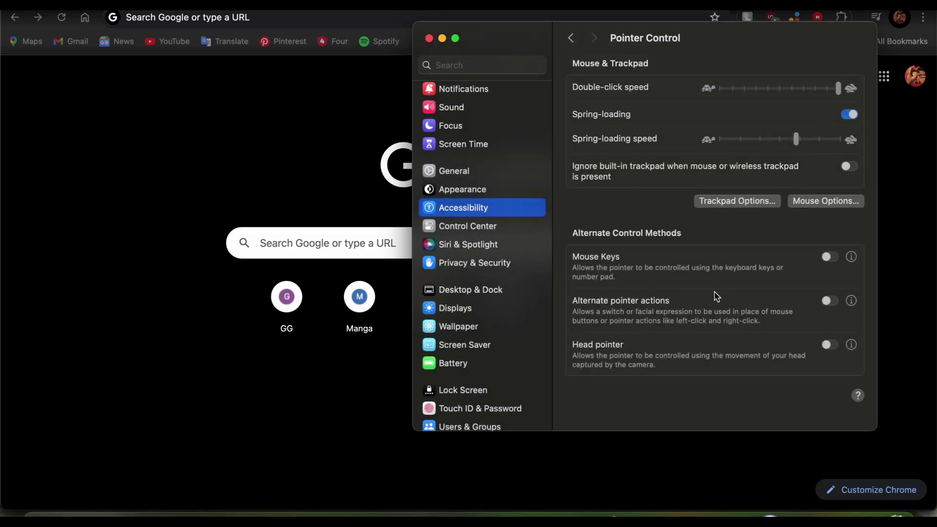
Switch between Chrome and System Settings, leaving Chrome's new tab page in front
{"action": "left_click", "coordinate": [891, 283]}
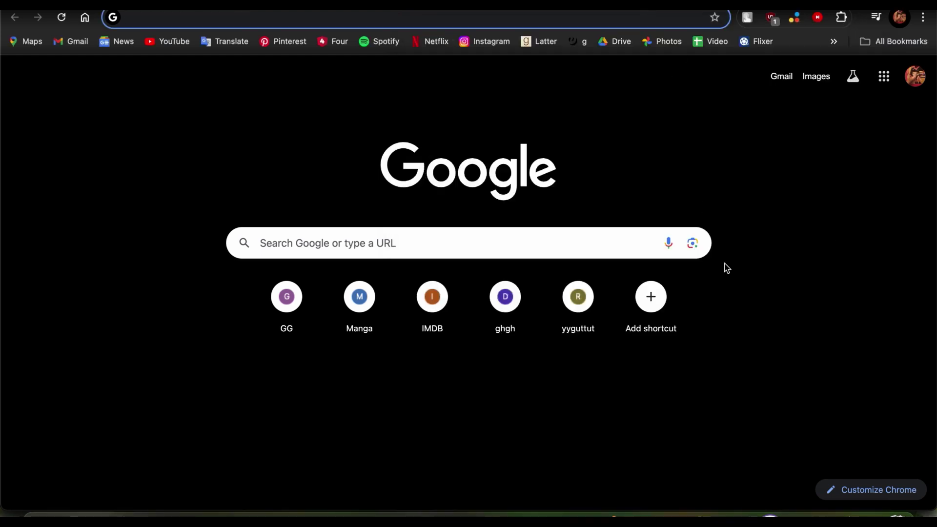
{"action": "key", "text": "super+Tab"}
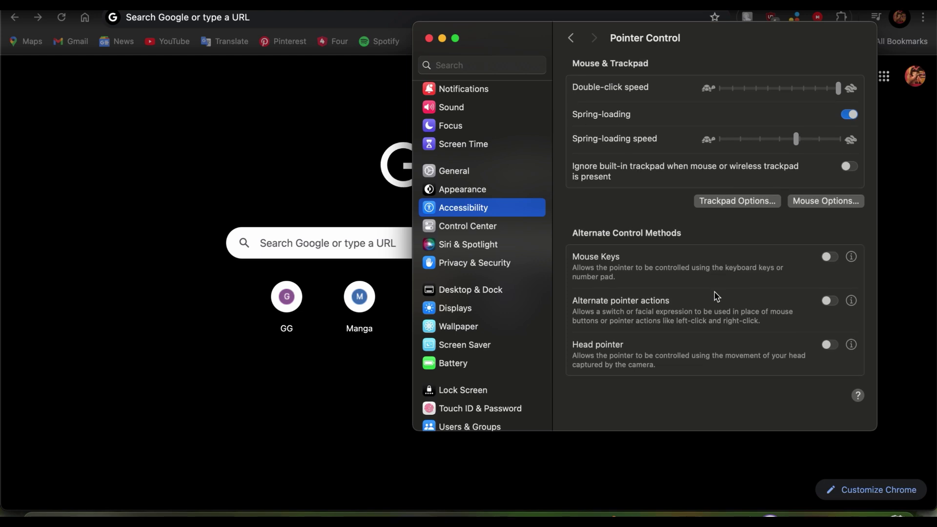
{"action": "left_click", "coordinate": [891, 283]}
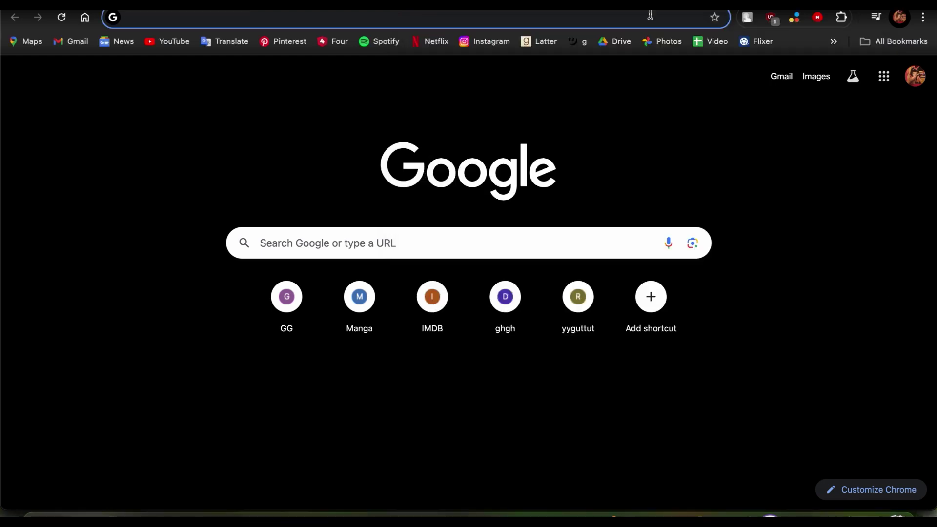